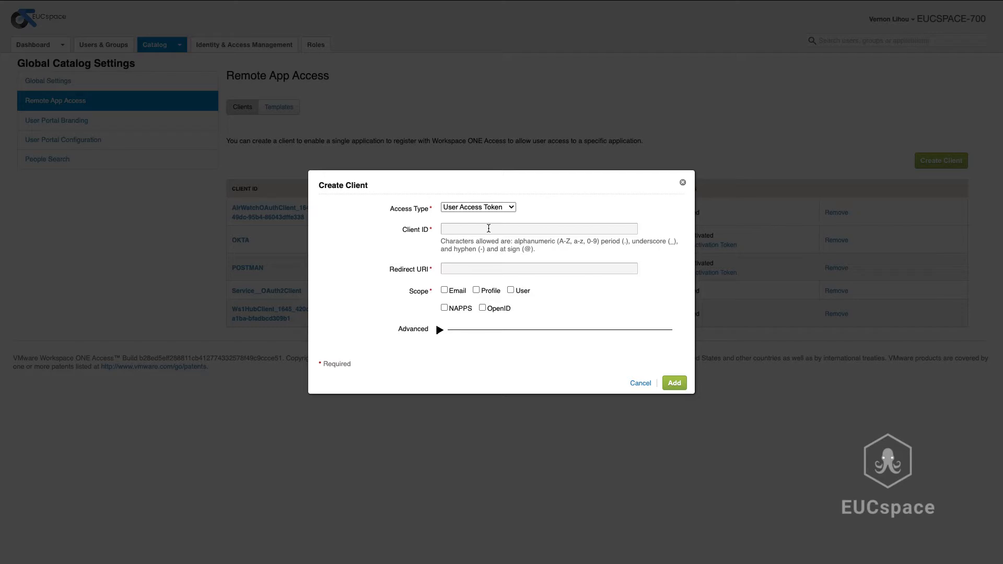
Set the new client's access type to Service Client Token and its client ID to HCSscim
left_click(513, 208)
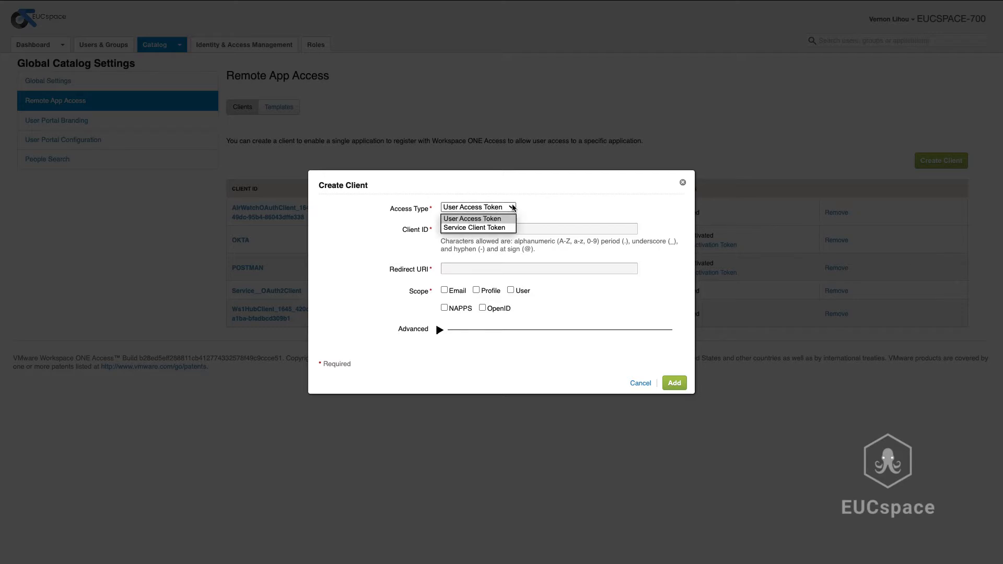
left_click(506, 228)
left_click(506, 229)
type("HCSscim")
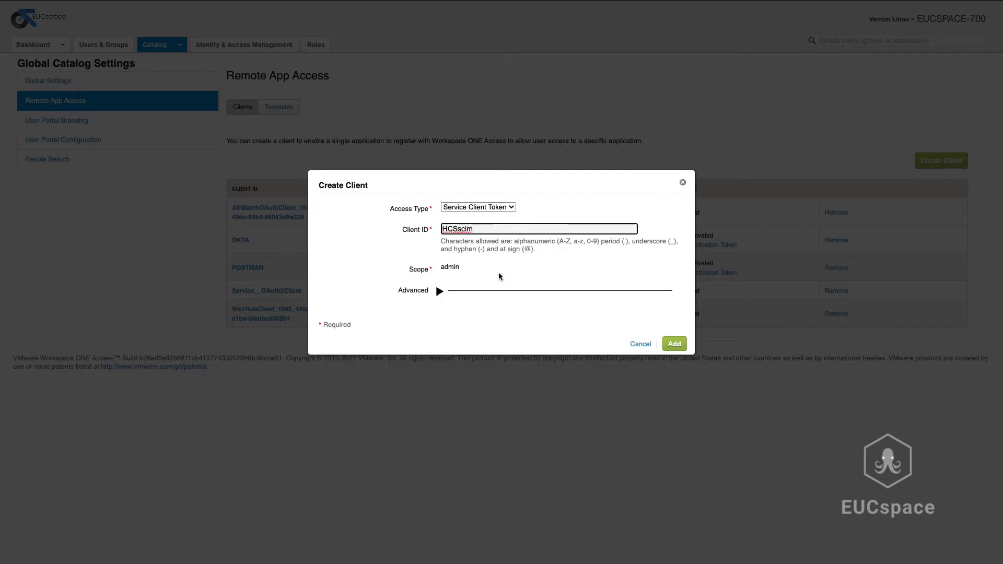
Generate a shared secret in the client's advanced settings and select the full value for copying
left_click(440, 294)
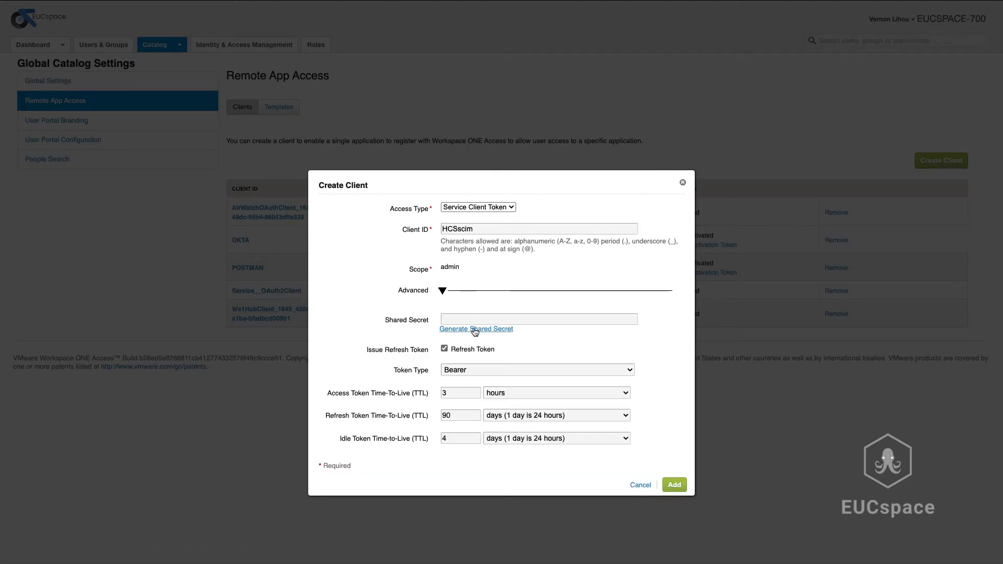
left_click(474, 329)
left_click(530, 316)
double_click(530, 316)
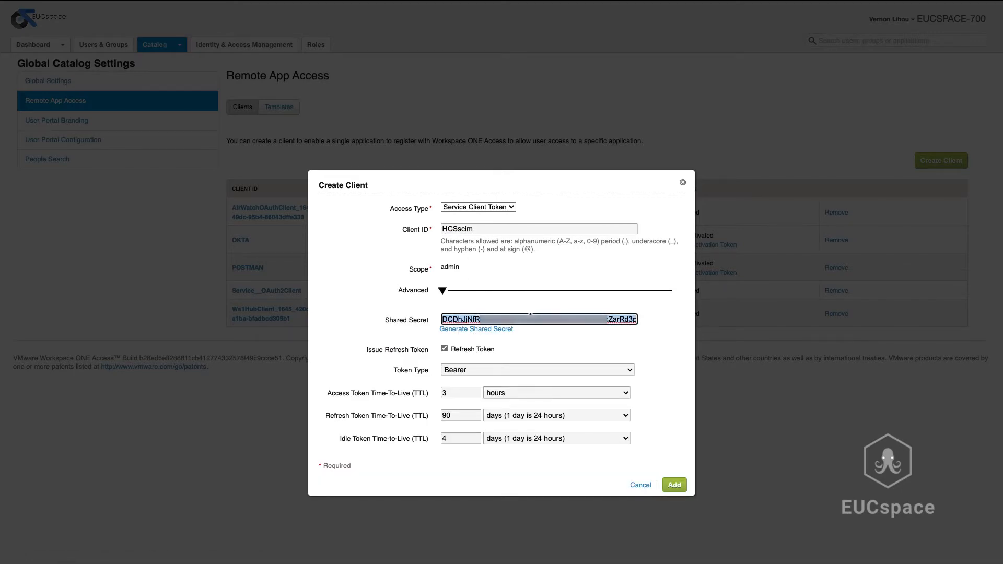
key("super+Tab")
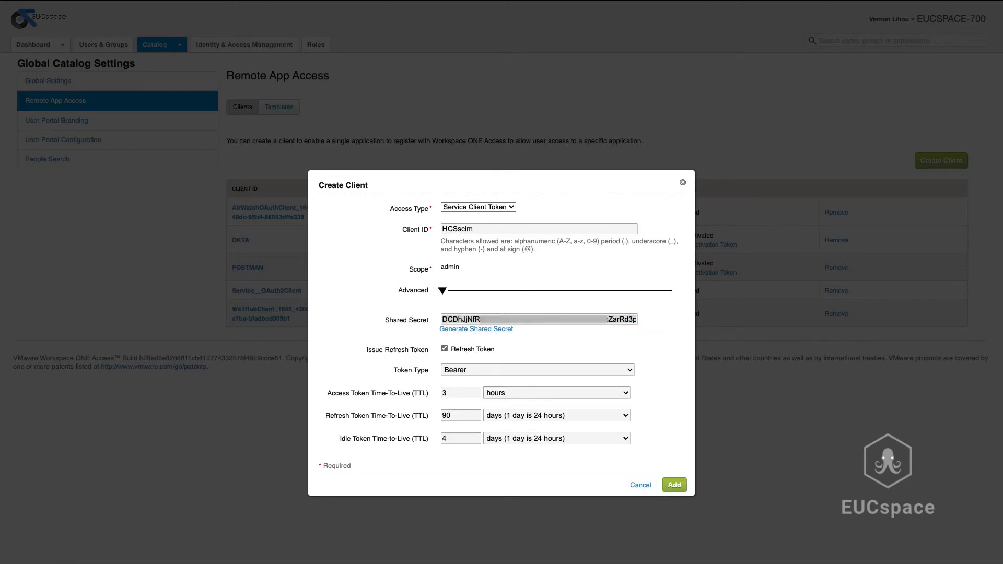
Set the access token time-to-live to 12 hours and add the client
double_click(460, 393)
type("12")
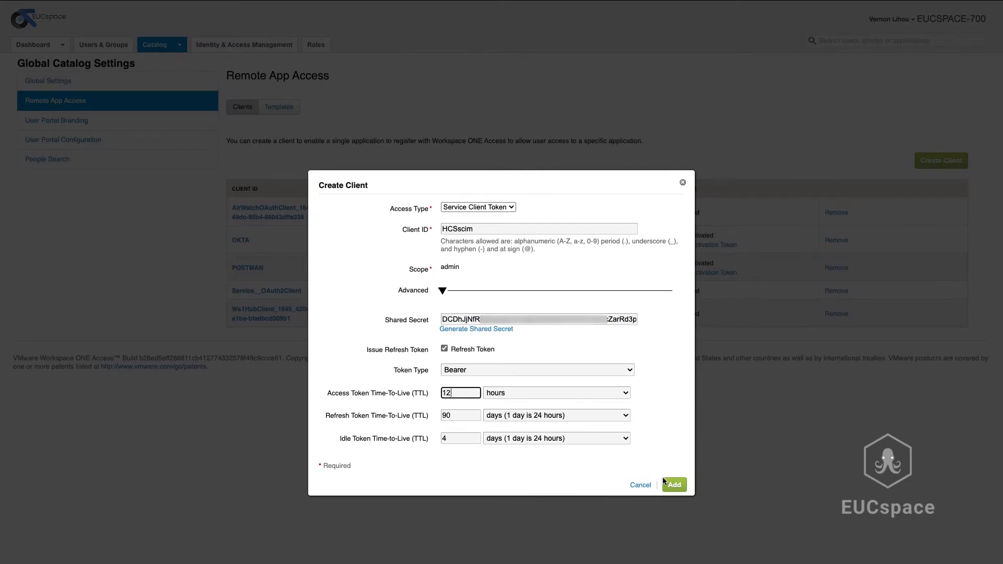
left_click(676, 488)
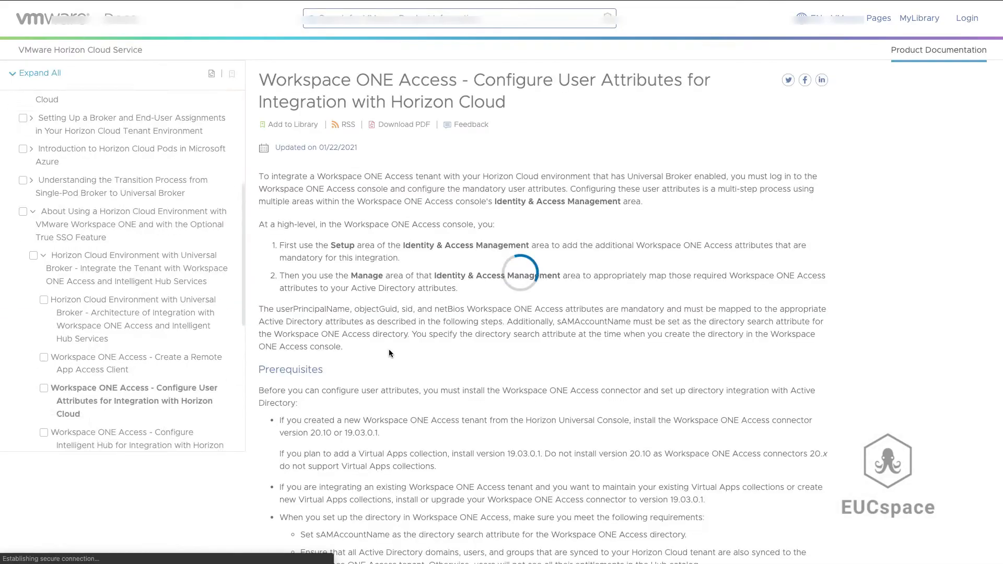
Review the Horizon Cloud attribute documentation and check objectGuid, sid, netBios and userPrincipalName in the Workspace ONE Access user attributes
scroll(388, 349, "down", 10)
scroll(388, 350, "down", 8)
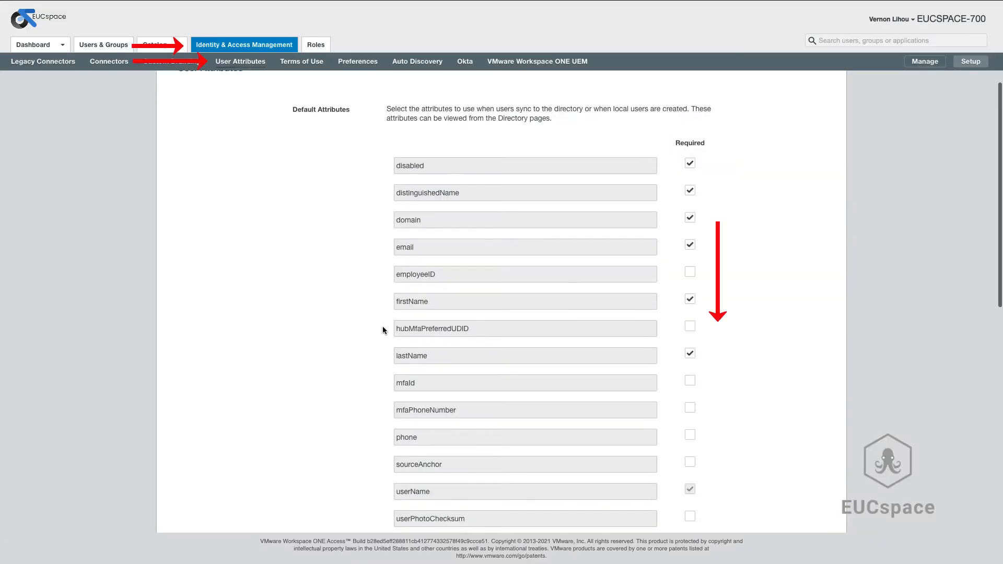
scroll(383, 326, "down", 5)
scroll(382, 326, "down", 6)
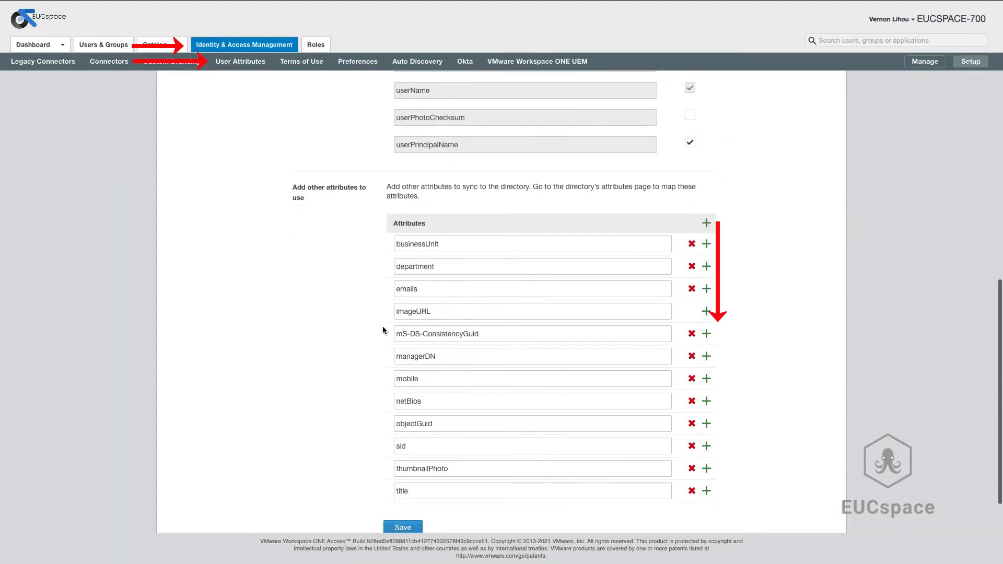
double_click(396, 367)
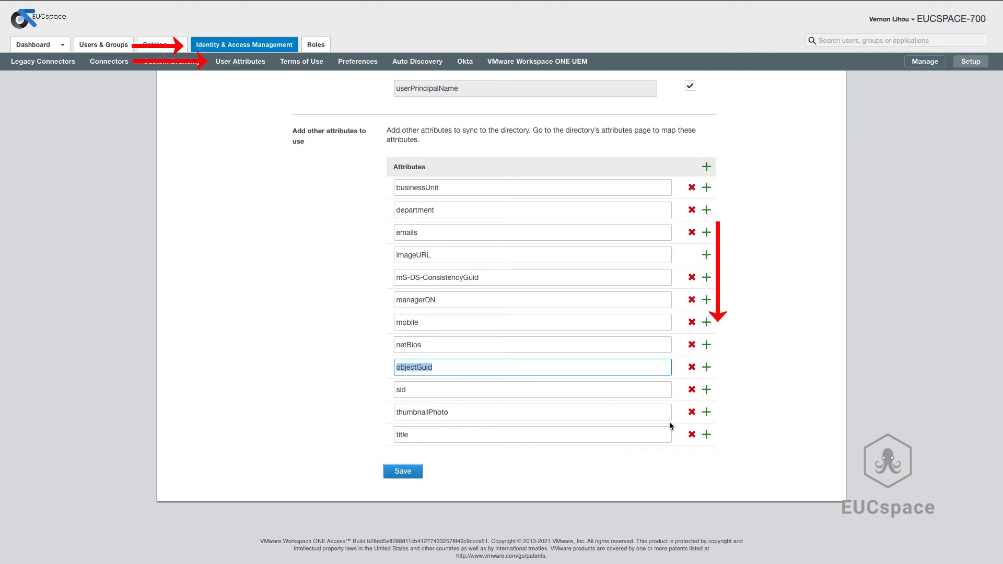
double_click(398, 390)
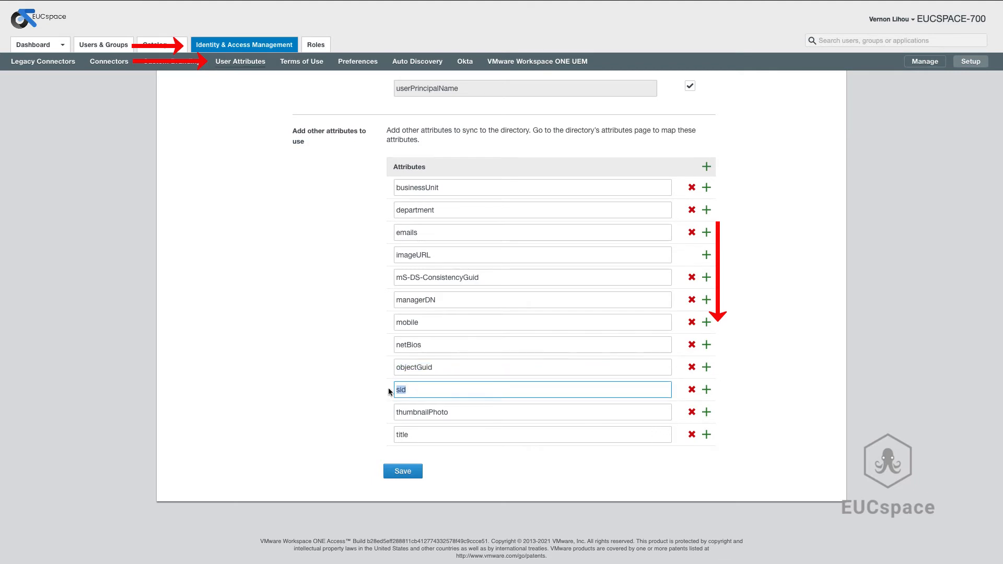
double_click(412, 345)
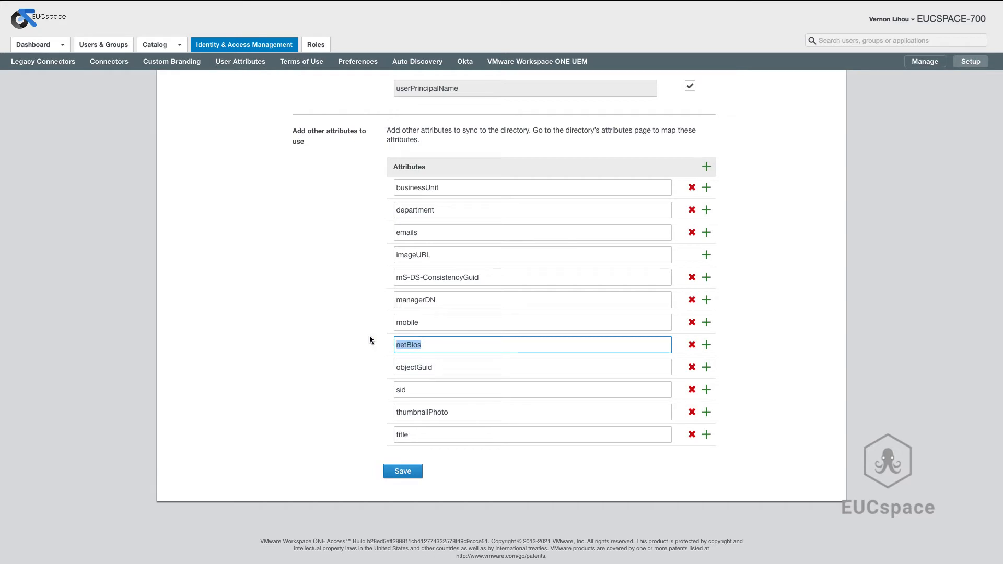
scroll(369, 339, "up", 8)
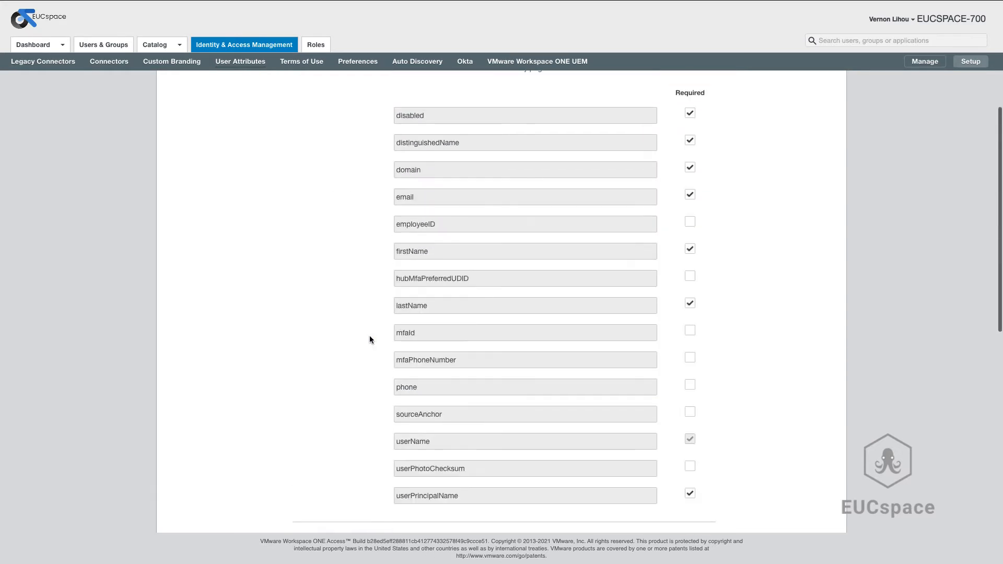
double_click(468, 495)
scroll(366, 378, "down", 8)
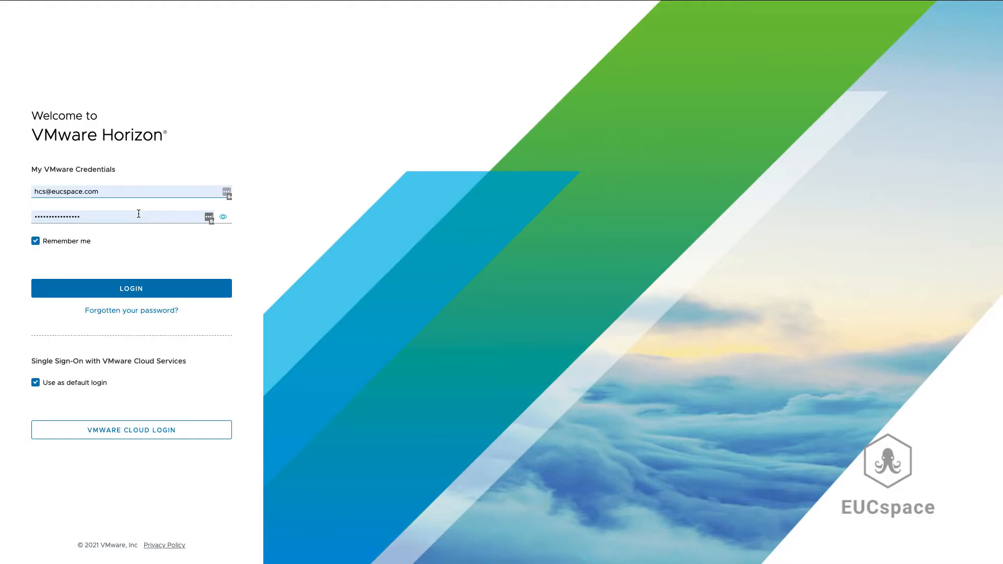
Log in to the Horizon Universal Console with the saved credentials and open the Access settings
left_click(151, 288)
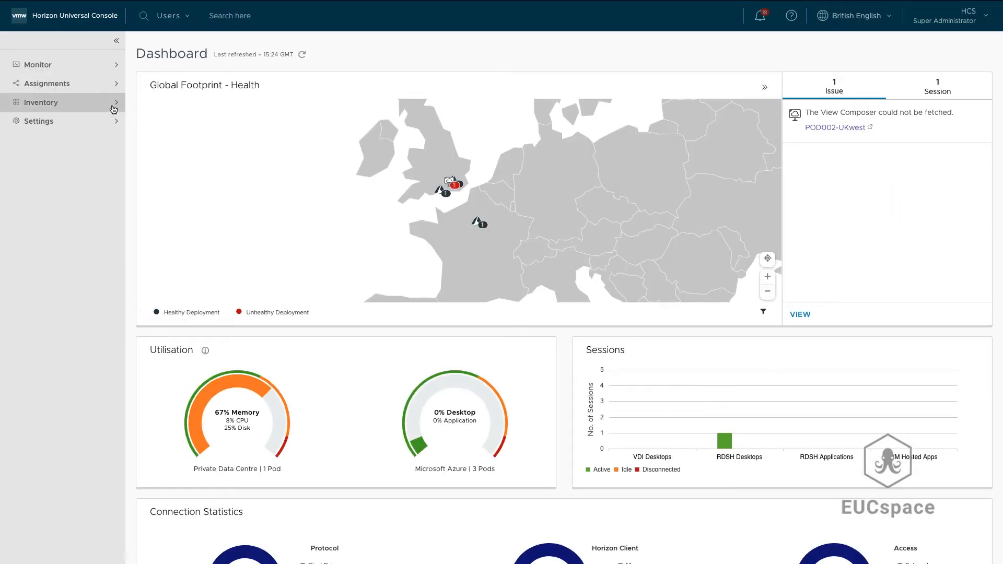
left_click(116, 124)
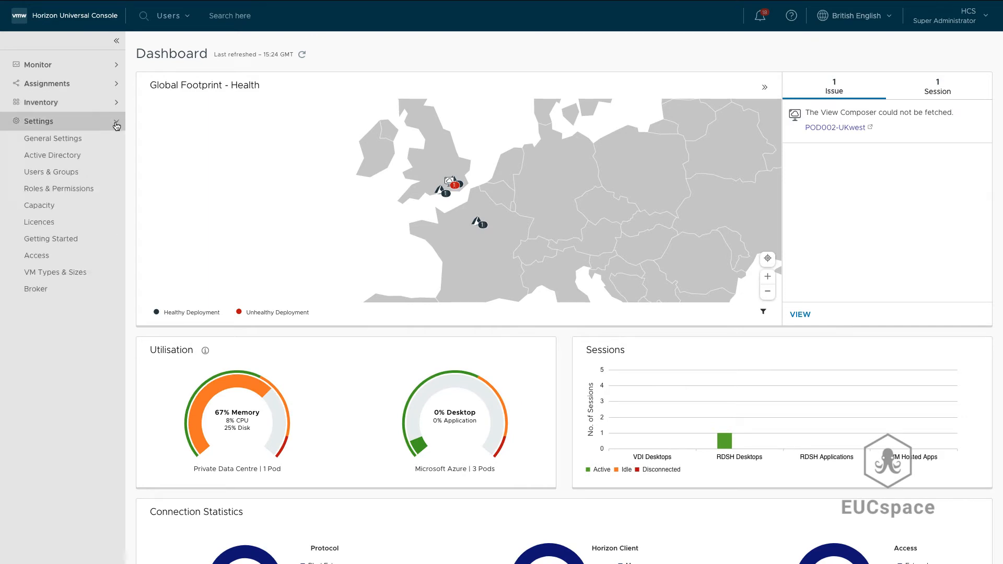
left_click(90, 257)
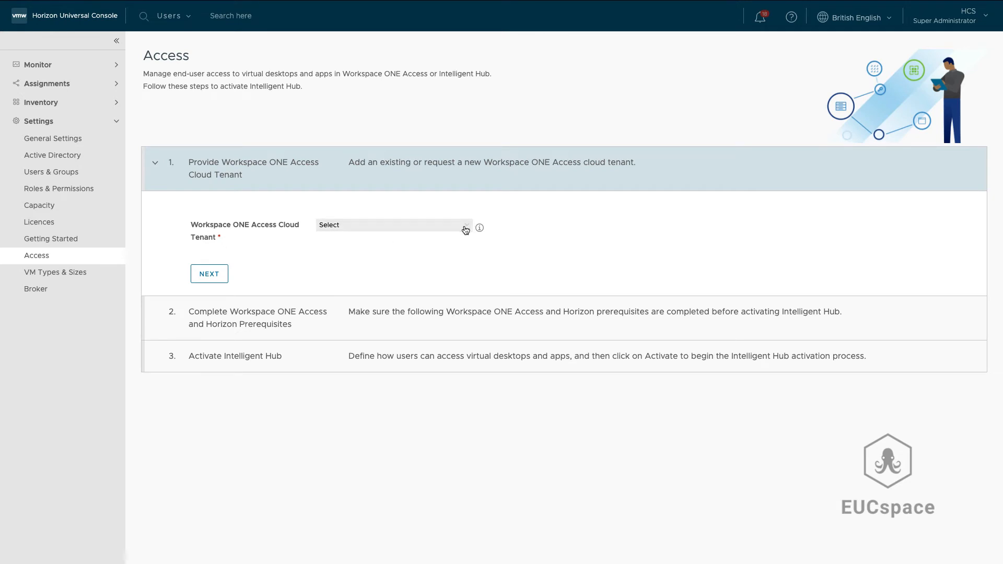
left_click(466, 230)
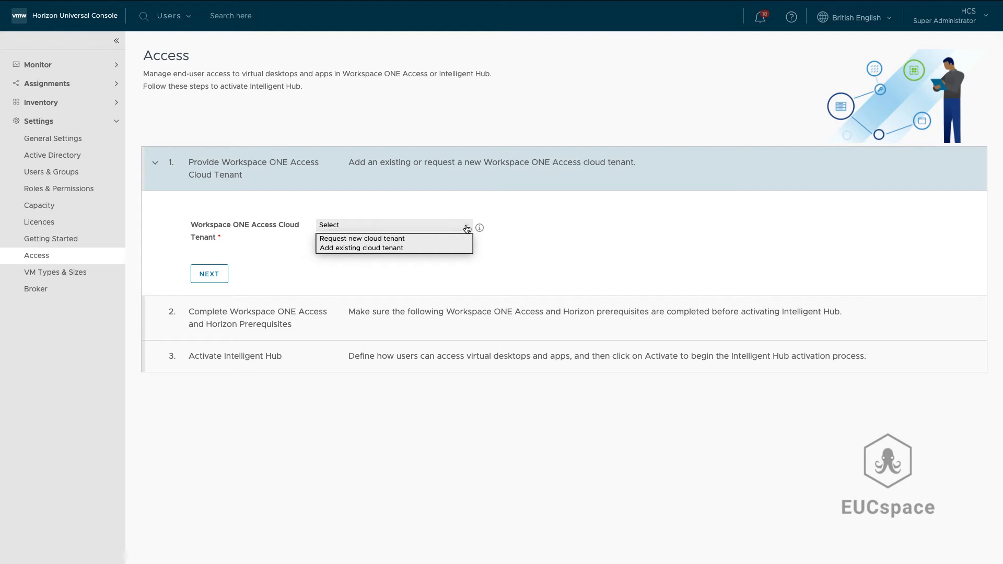
left_click(409, 248)
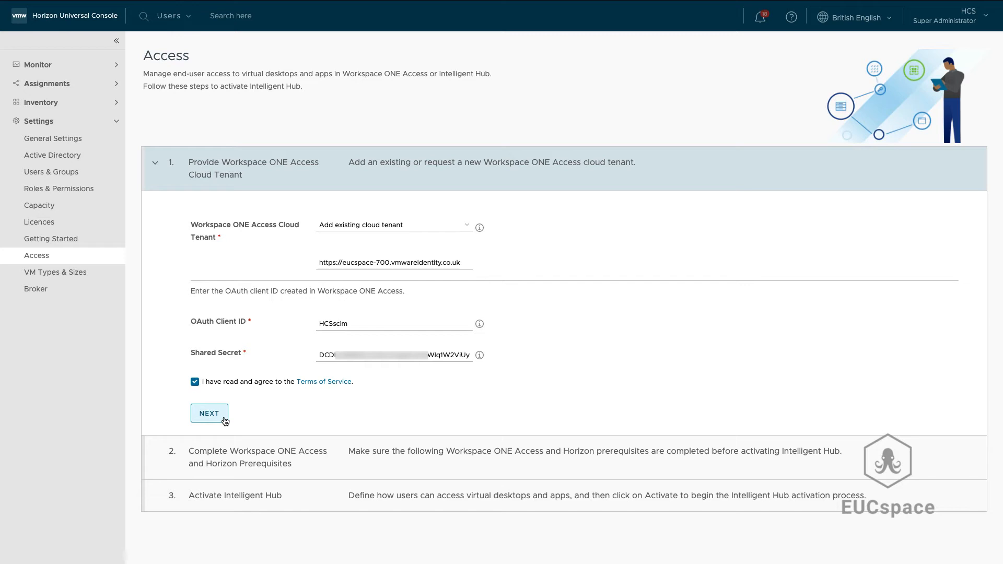
left_click(225, 421)
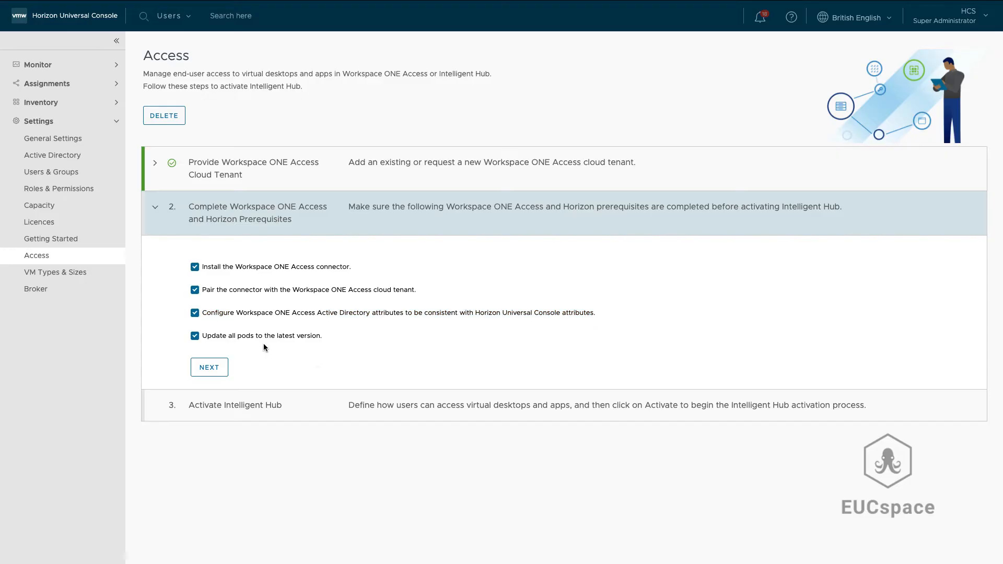
Complete the prerequisites stage, activate Intelligent Hub without requiring the Hub app, and mark end-user access as verified
left_click(222, 372)
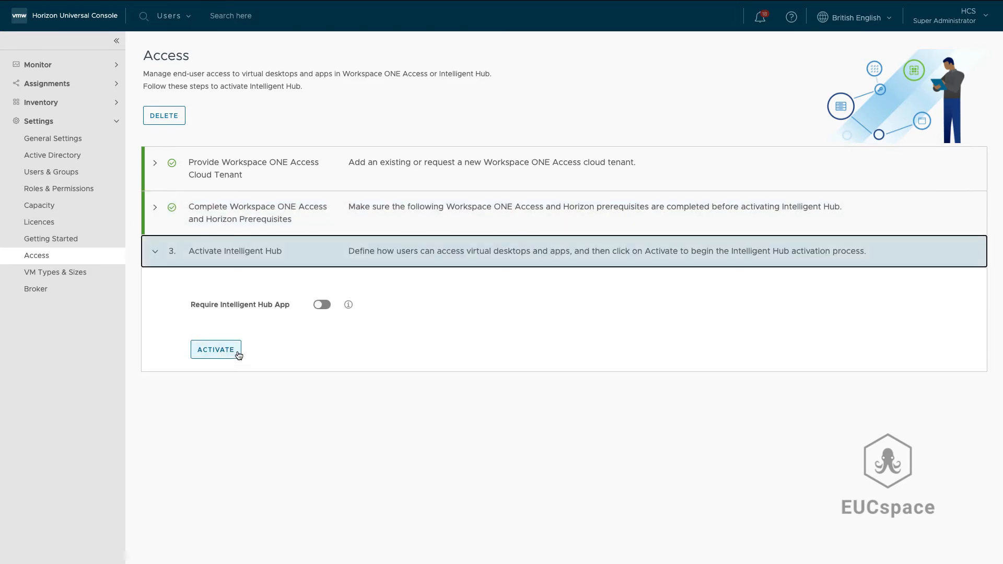
left_click(239, 356)
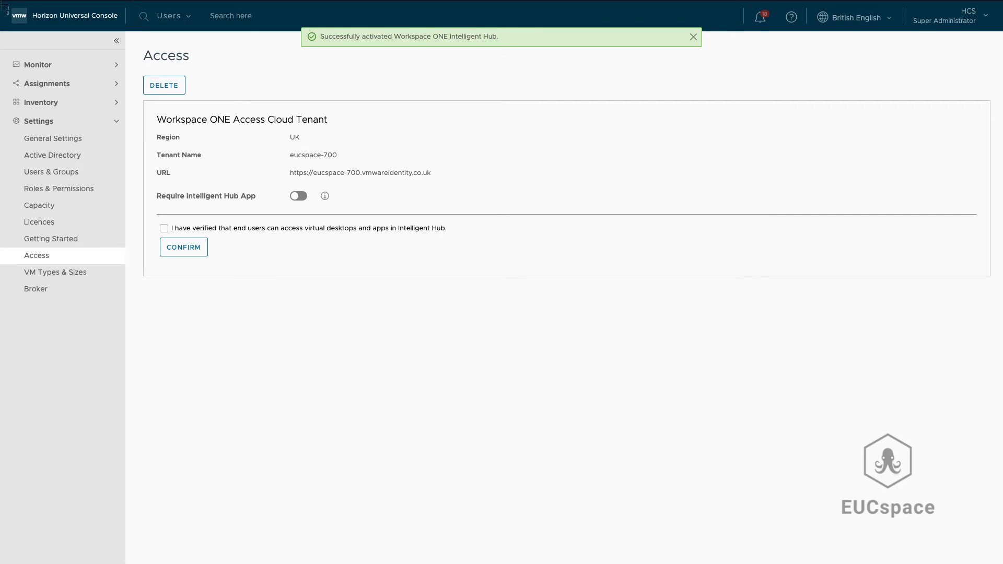
left_click(164, 228)
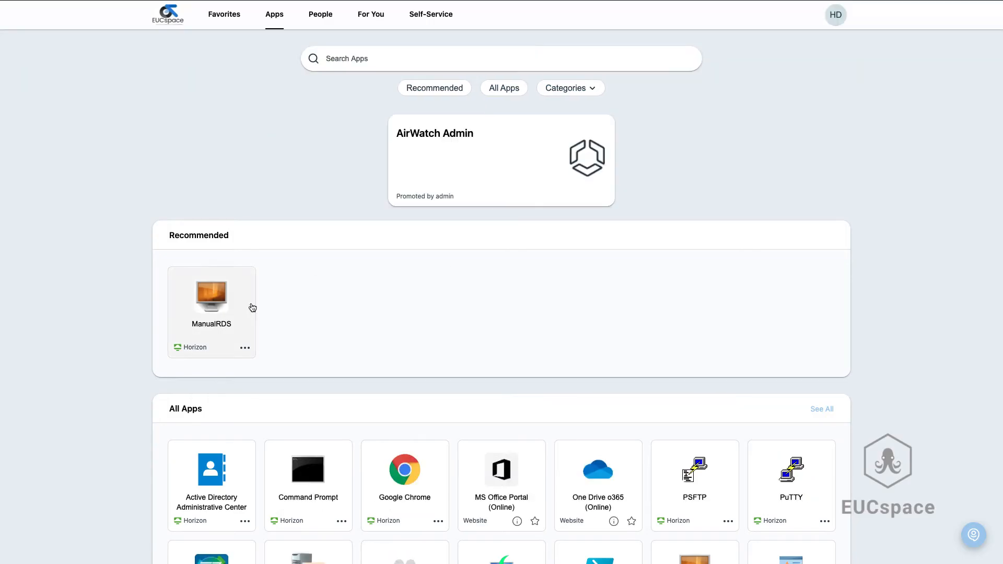
Switch to the Intelligent Hub app catalog and launch the WIN10-SS desktop from the browser
scroll(449, 332, "down", 3)
left_click(438, 481)
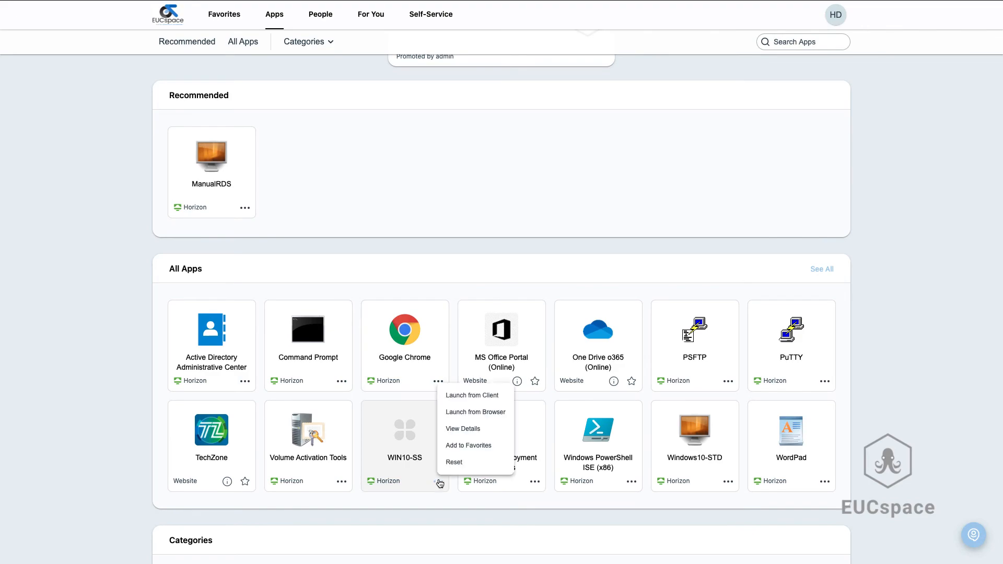
left_click(467, 412)
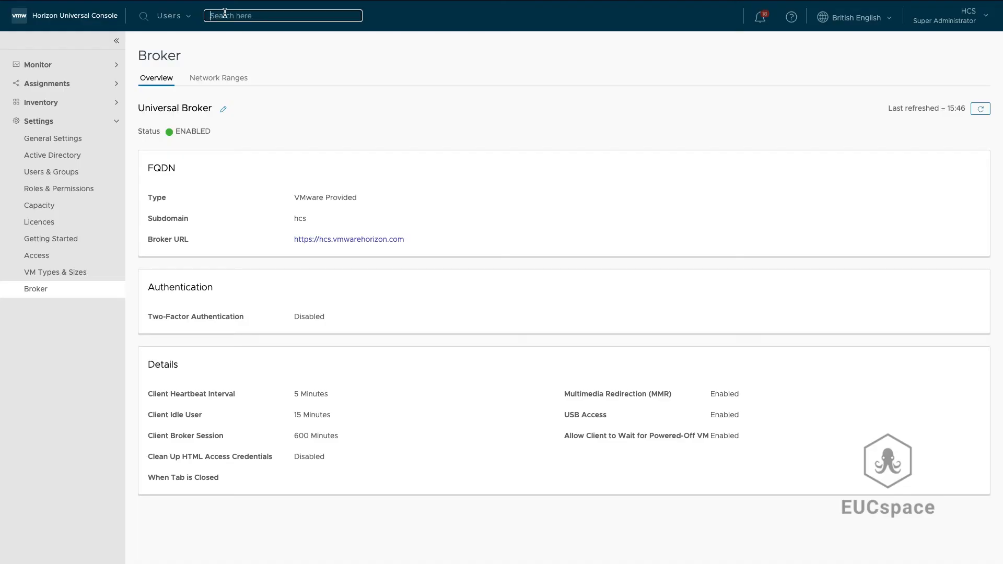
In the Horizon Universal Console, search users for hcs and open the HCS Demo user's WIN10-SSPV0000 session
type("hcs")
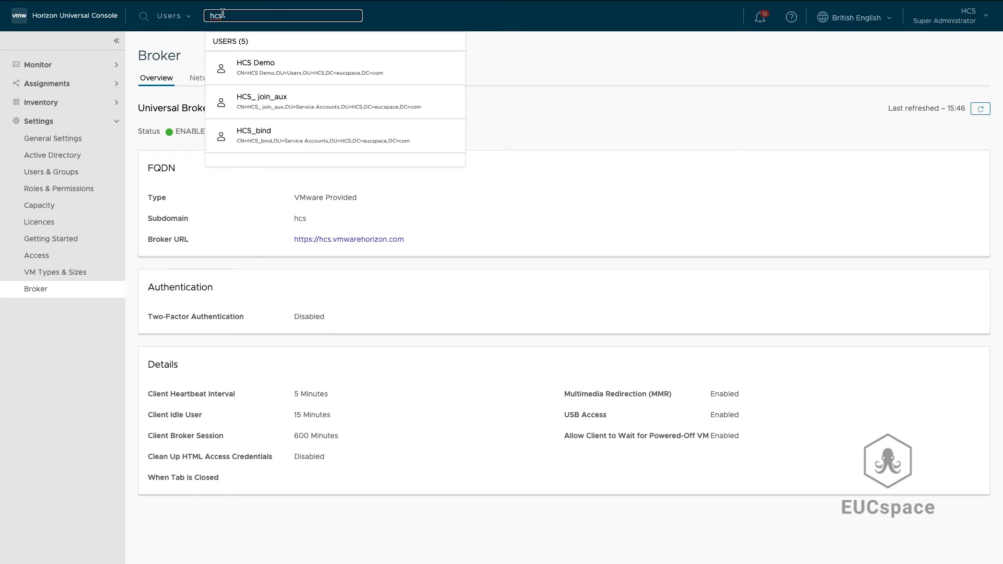
left_click(274, 67)
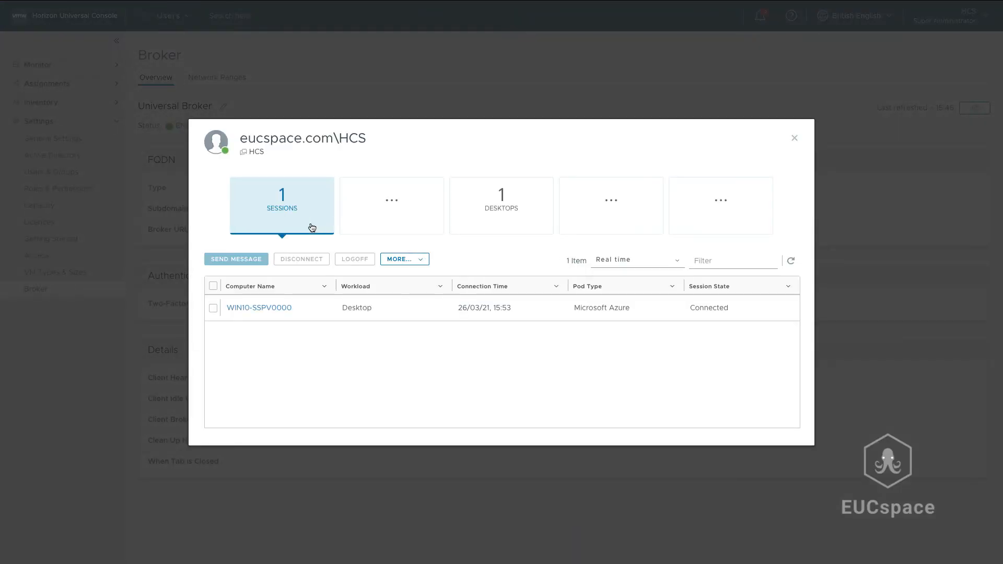
left_click(284, 307)
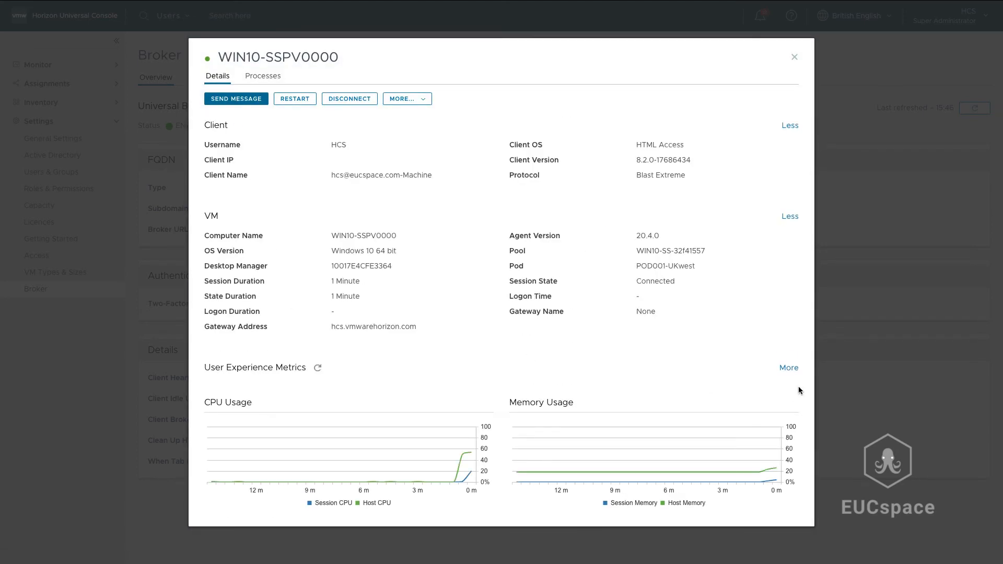
Expand the session's user experience metrics and examine its gateway address, protocol and pod
left_click(788, 368)
scroll(421, 421, "down", 2)
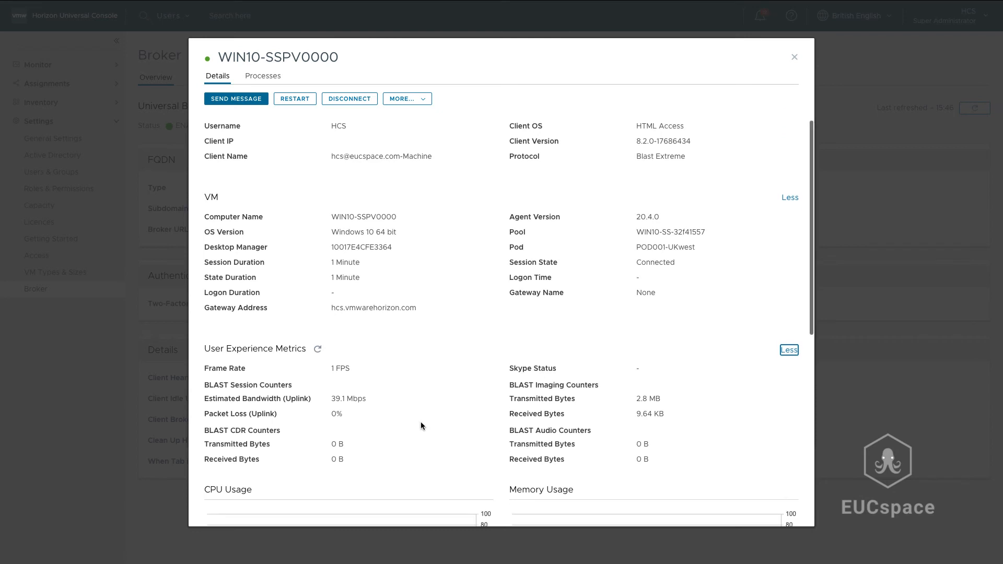
scroll(421, 421, "up", 2)
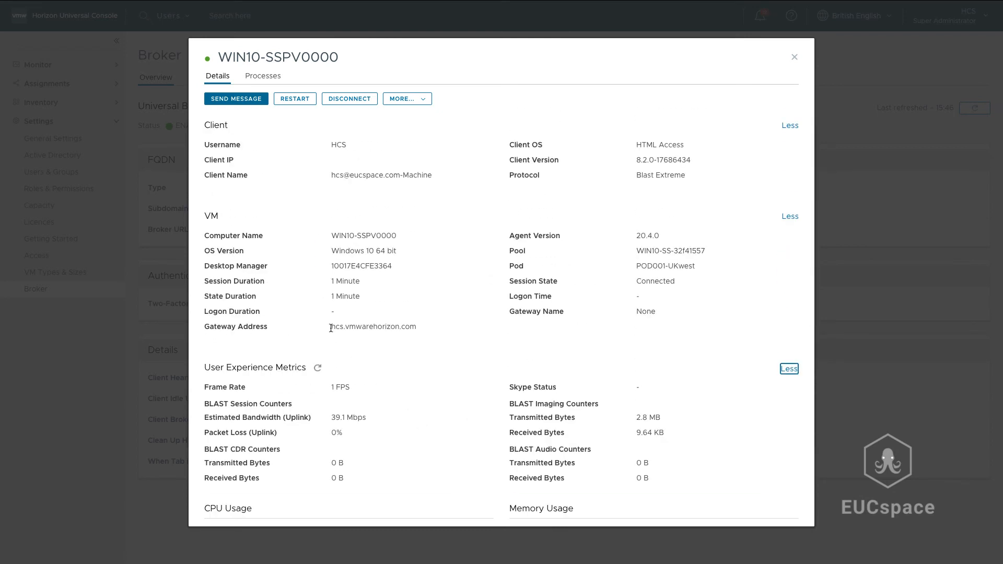
left_click_drag(331, 326, 429, 330)
left_click_drag(635, 177, 717, 184)
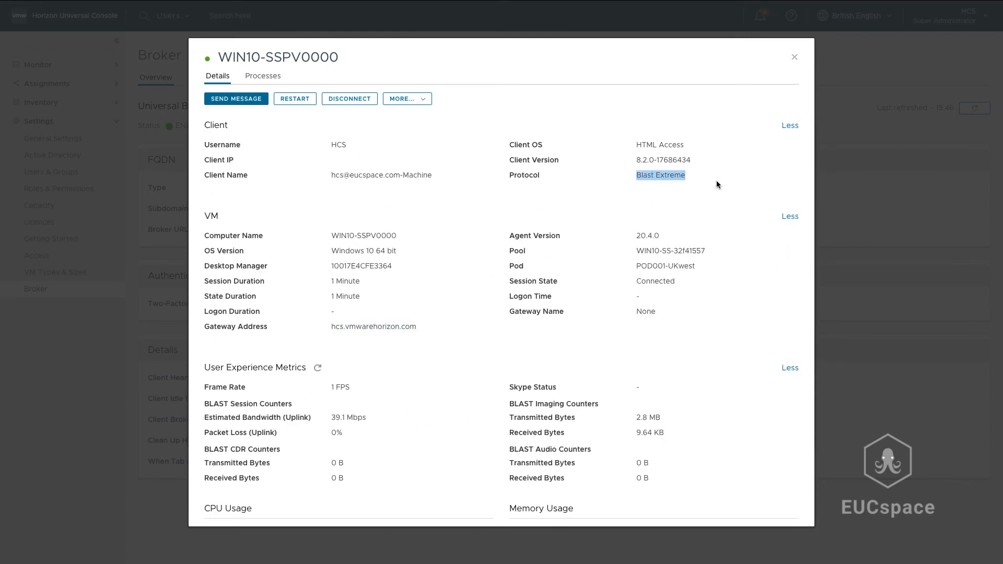
left_click_drag(635, 266, 695, 268)
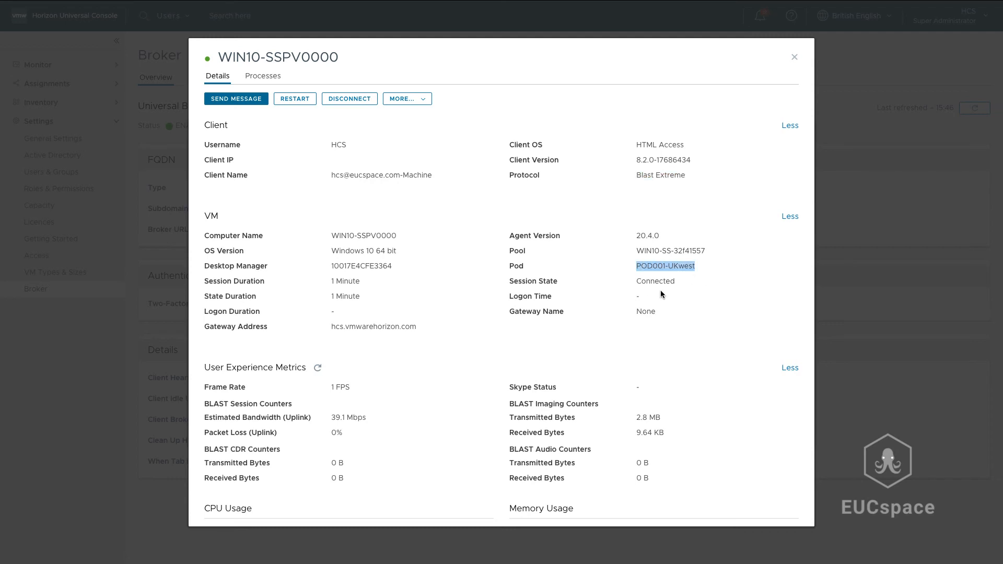
Examine the session's performance charts, refresh the logon segments, and look through the additional session actions
scroll(660, 291, "down", 7)
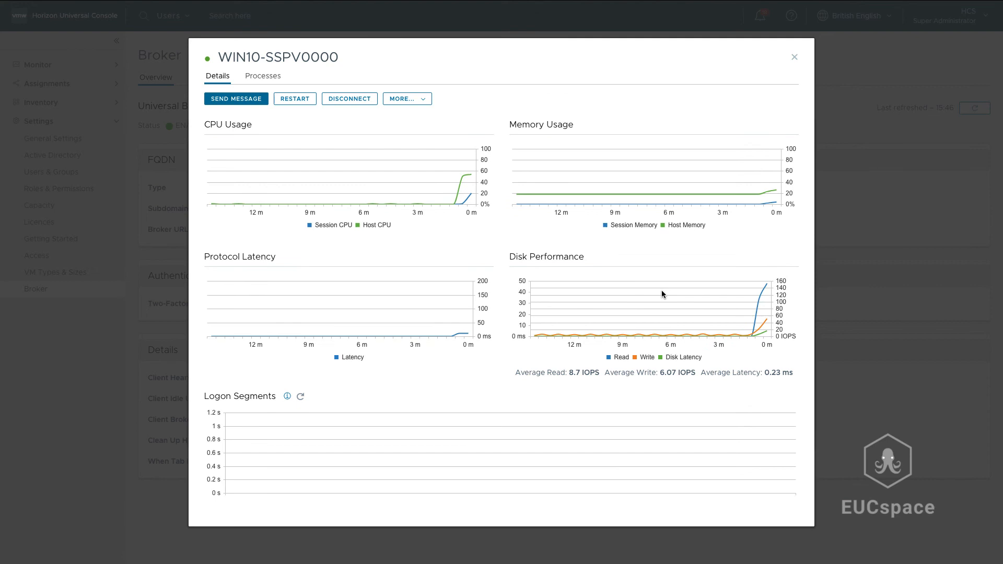
left_click(301, 396)
scroll(306, 184, "up", 7)
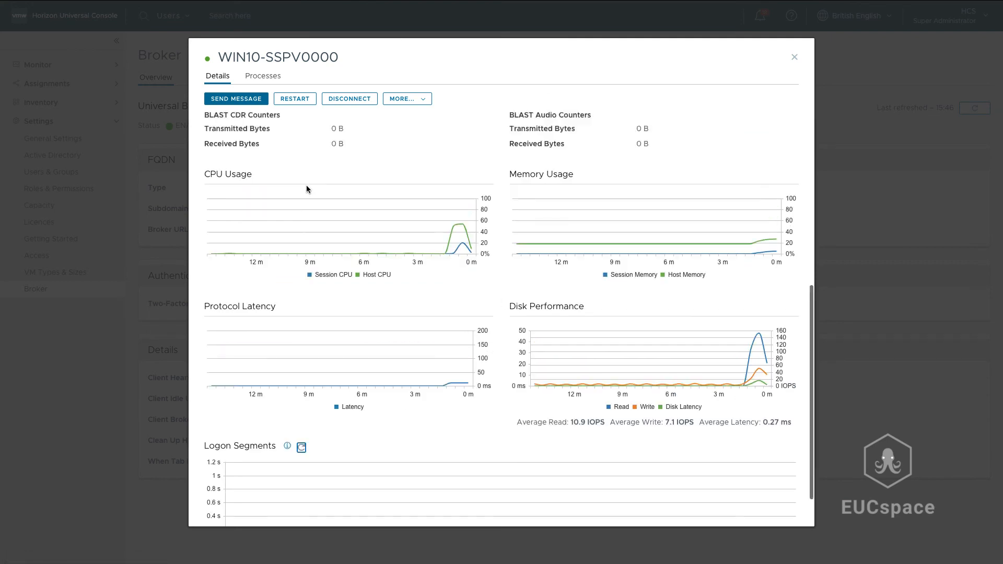
left_click(410, 99)
left_click(338, 120)
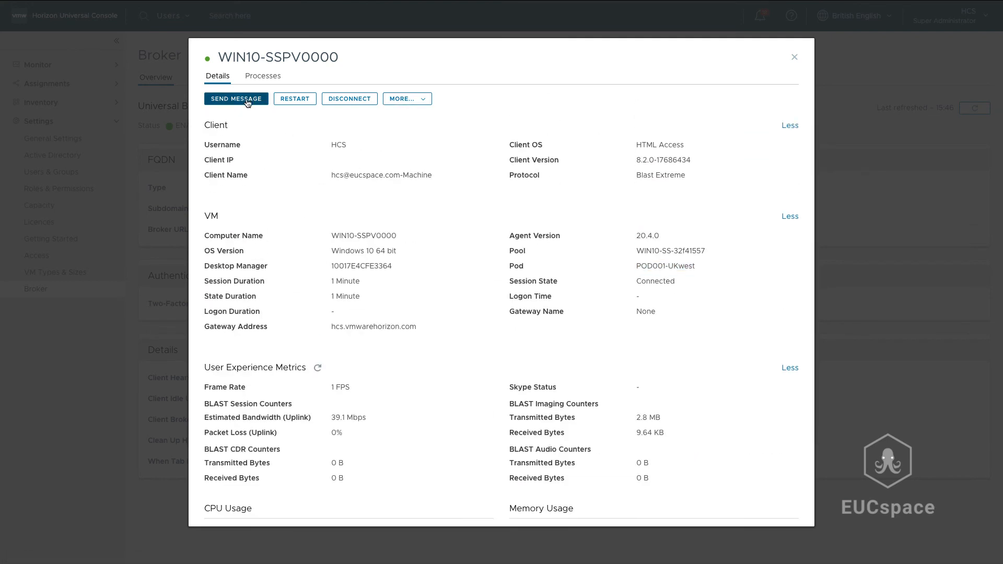
Send an Info message reading "Connection 100%" to the WIN10-SSPV0000 session
left_click(237, 99)
left_click(505, 255)
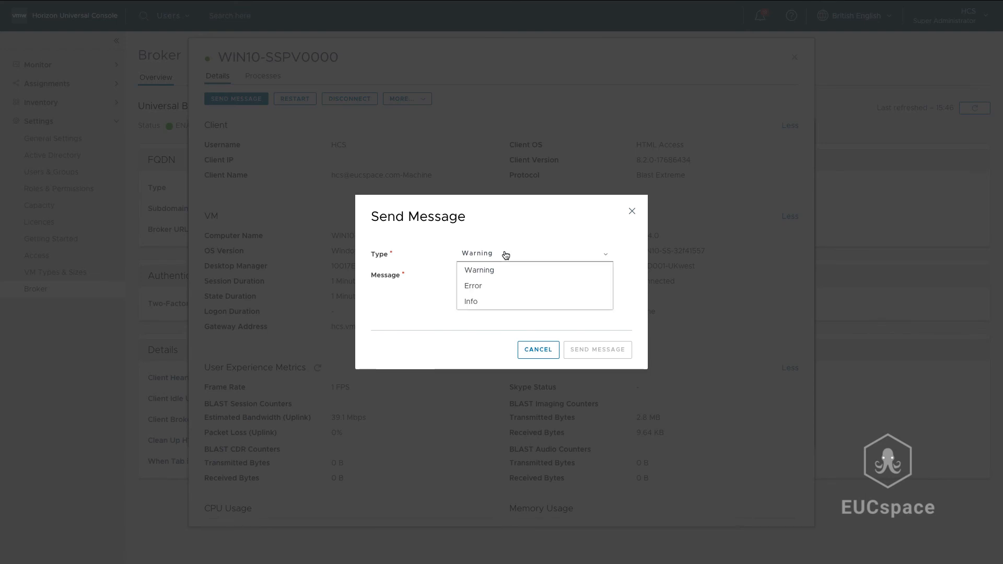
left_click(501, 302)
left_click(500, 287)
type("Connection 100%")
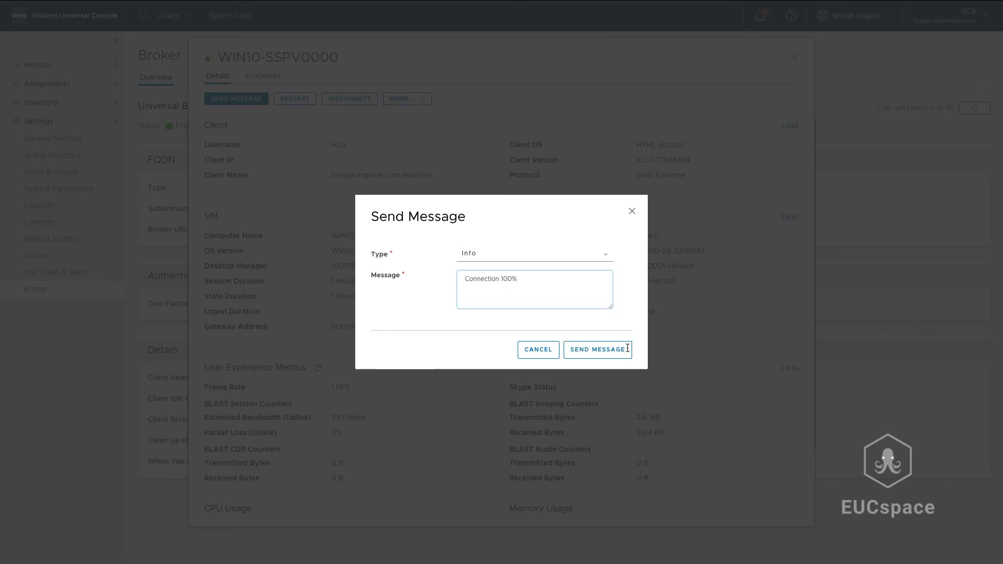
left_click(598, 349)
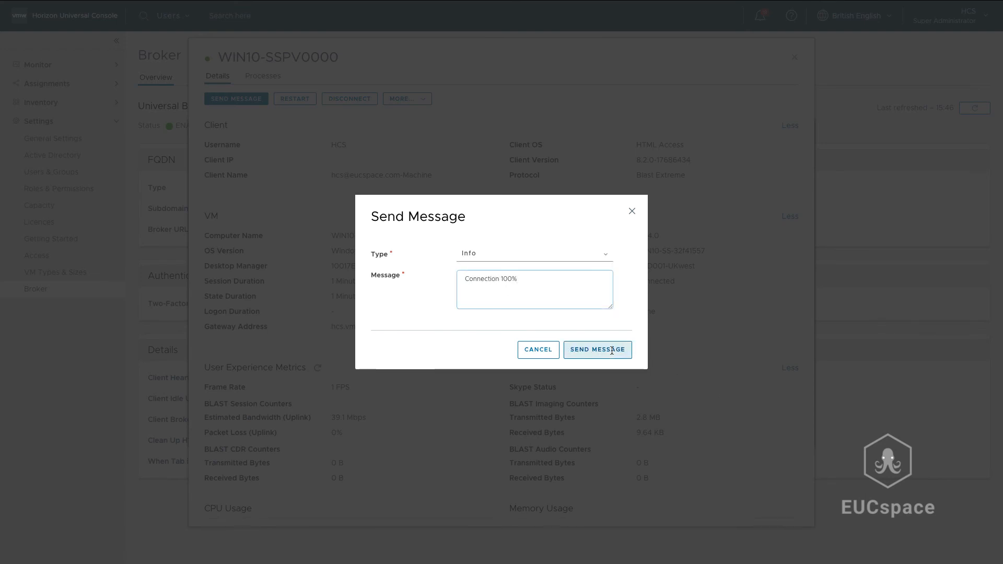
Switch to the VMware Horizon desktop session, dismiss the received Info message, and sign out of Windows
mouse_move(313, 5)
left_click(313, 46)
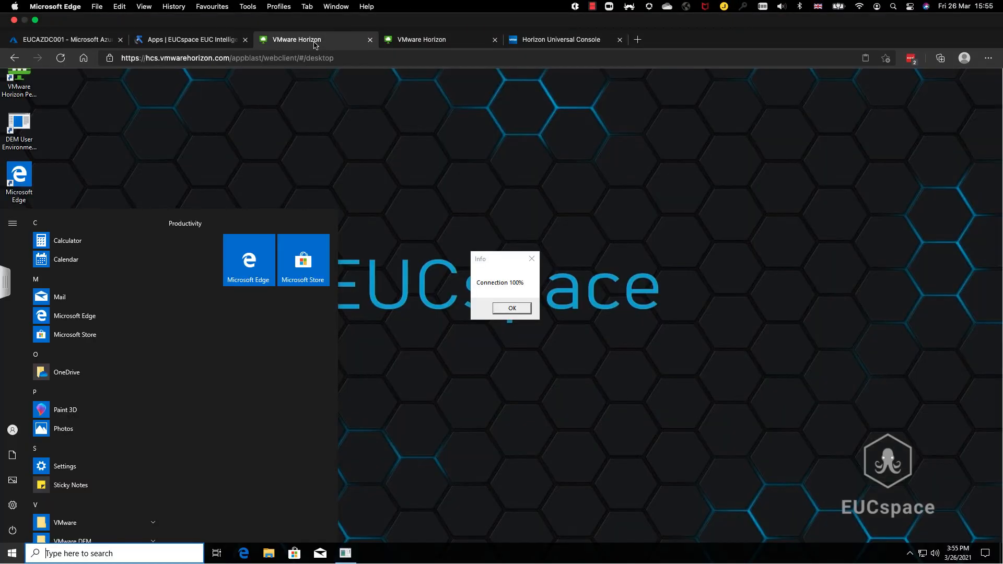
left_click(524, 312)
left_click(12, 553)
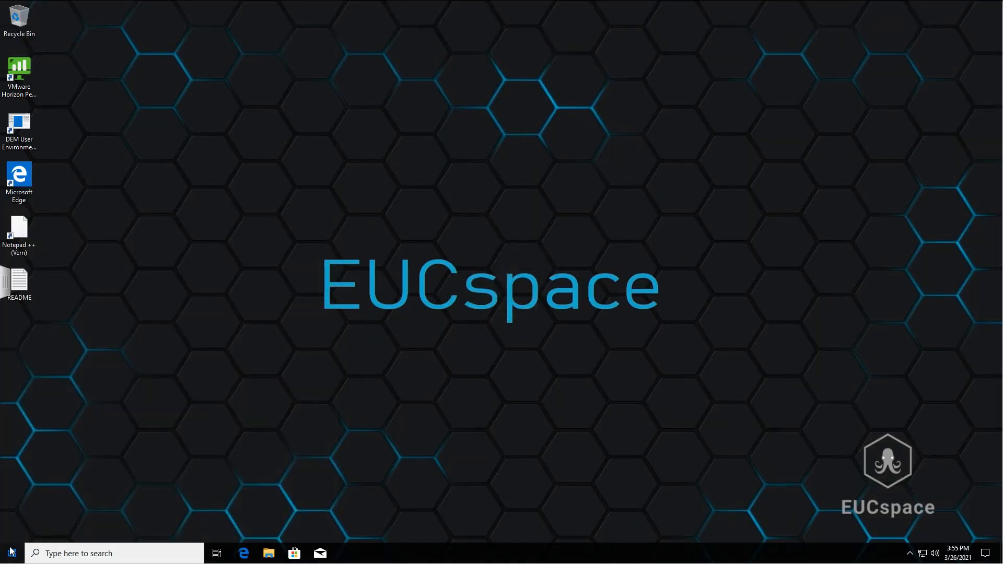
left_click(13, 430)
left_click(34, 405)
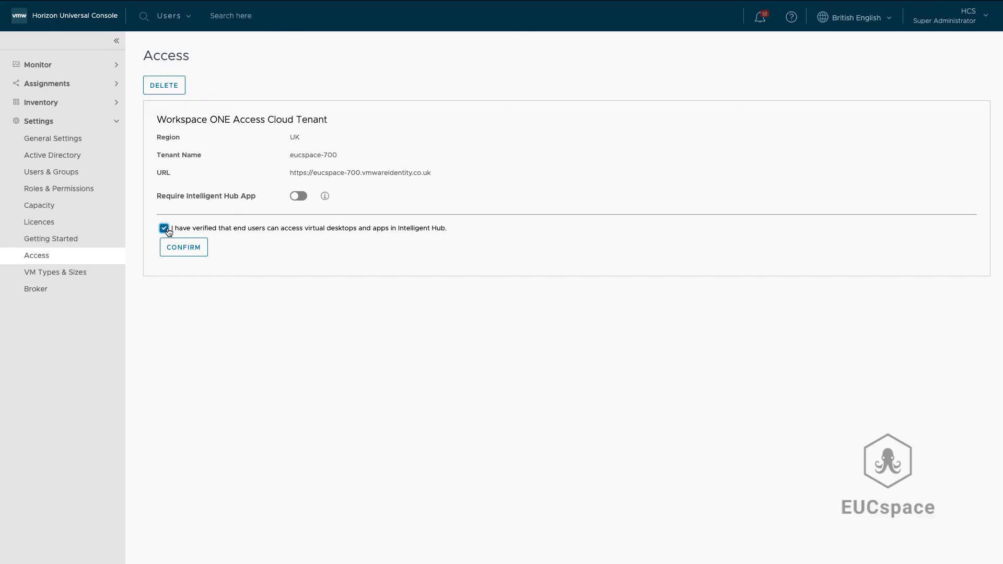
In the Access settings, confirm that end users can reach desktops and apps in Intelligent Hub, and enable Require Intelligent Hub App
left_click(186, 246)
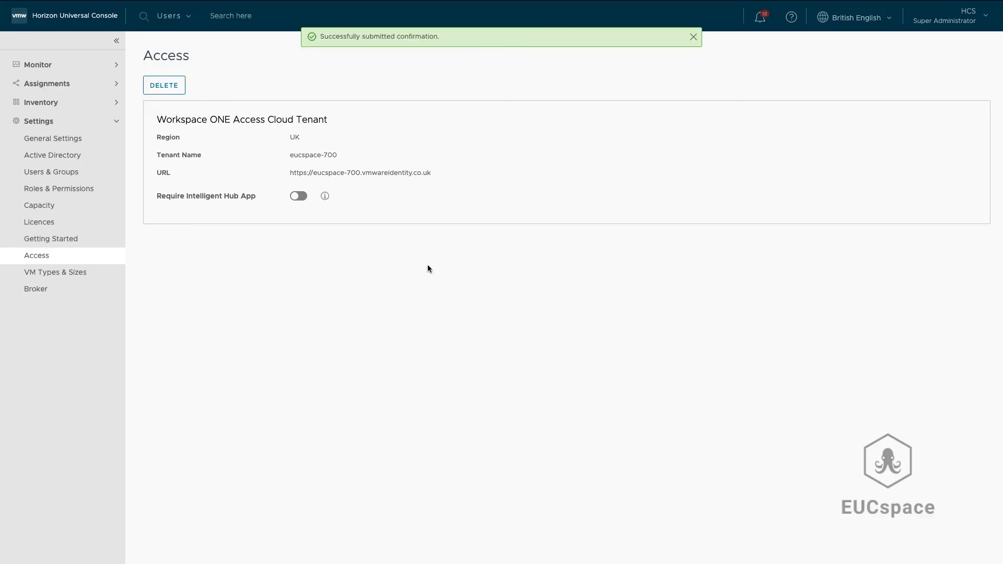
left_click(304, 197)
left_click(627, 317)
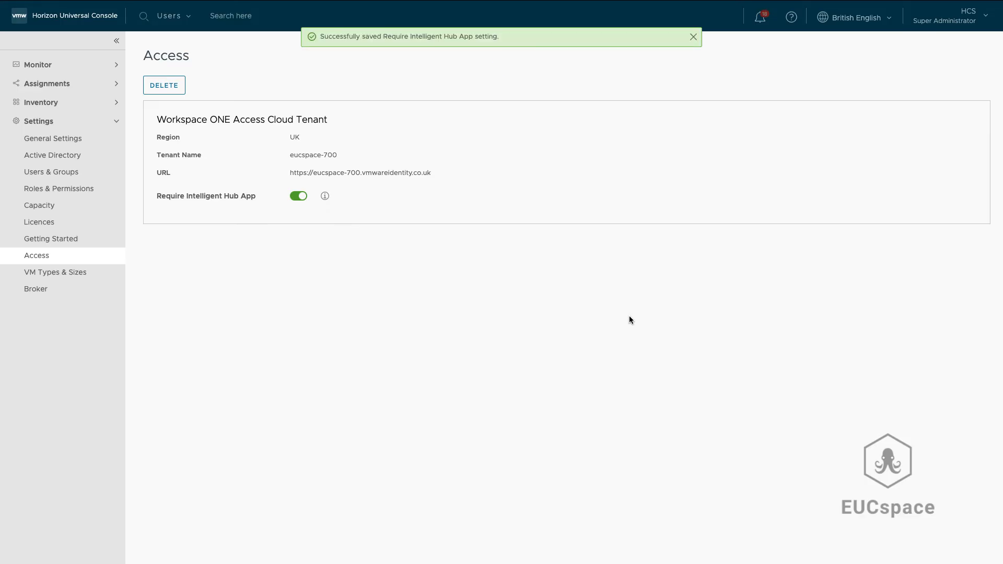